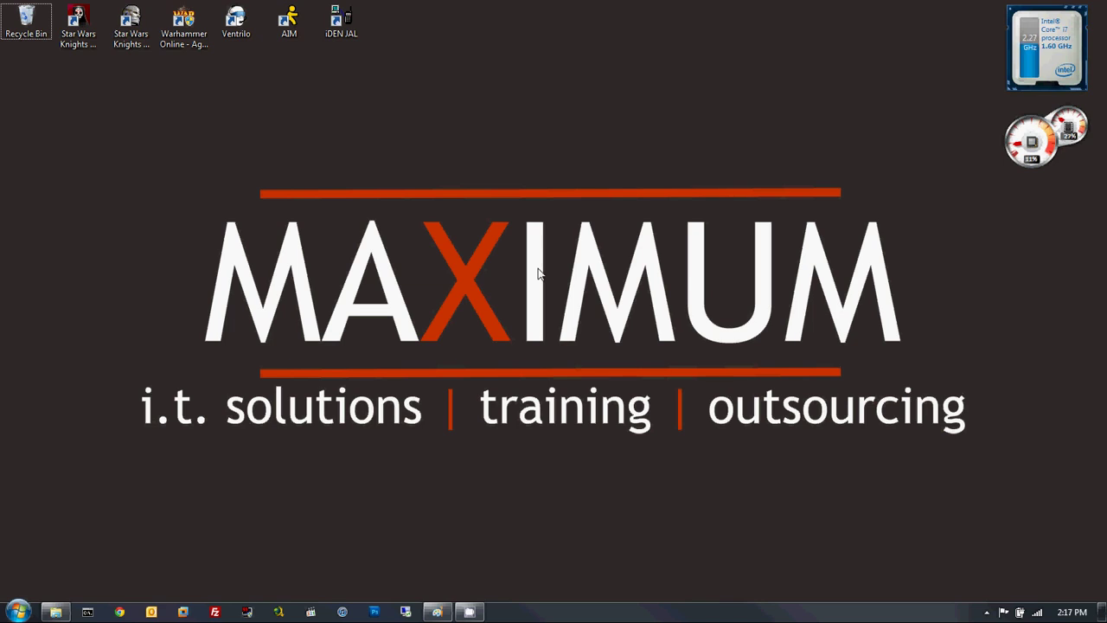
- Cycle through the projector modes Disconnect Projector, Duplicate, Extend and Projector only, finishing on Extend
key(super+p)
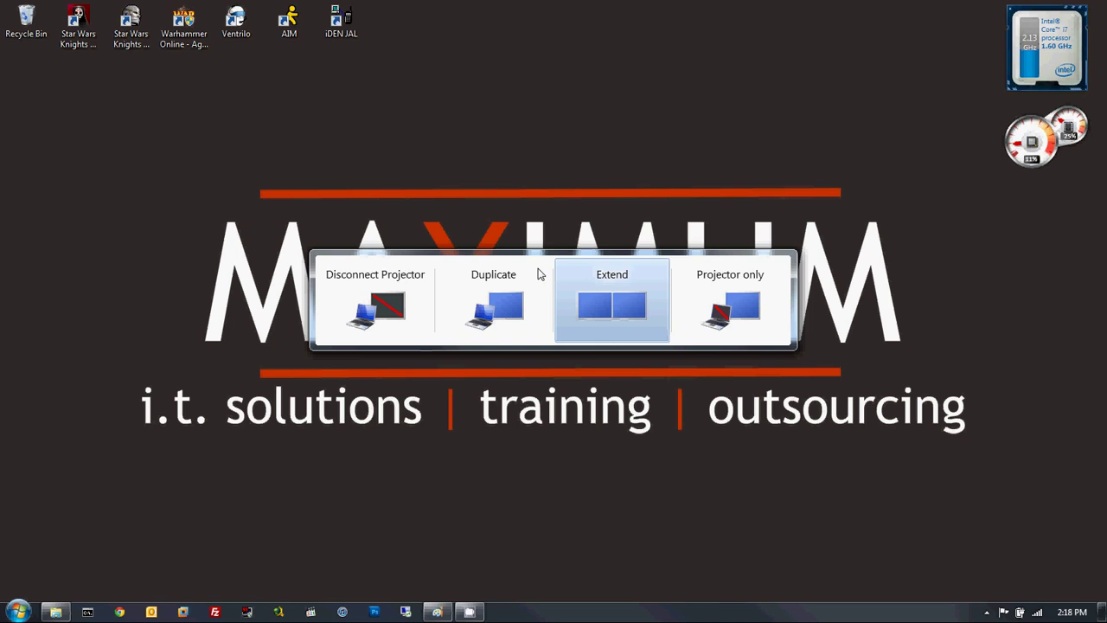
key(super+p)
key(super+p)
key(super+p)
key(super+p)
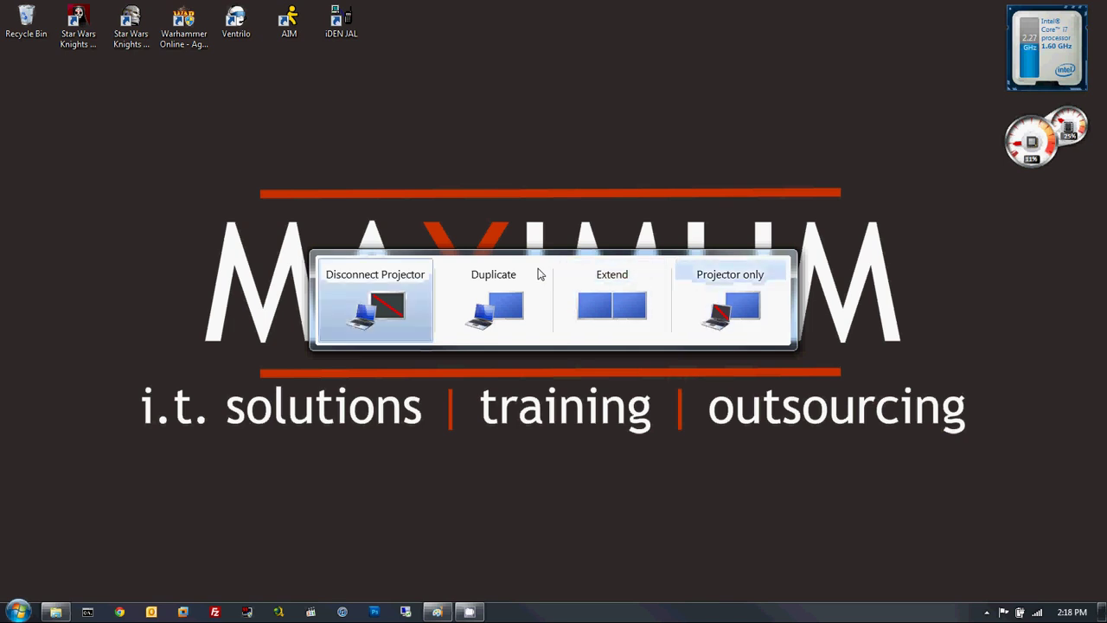
key(super+p)
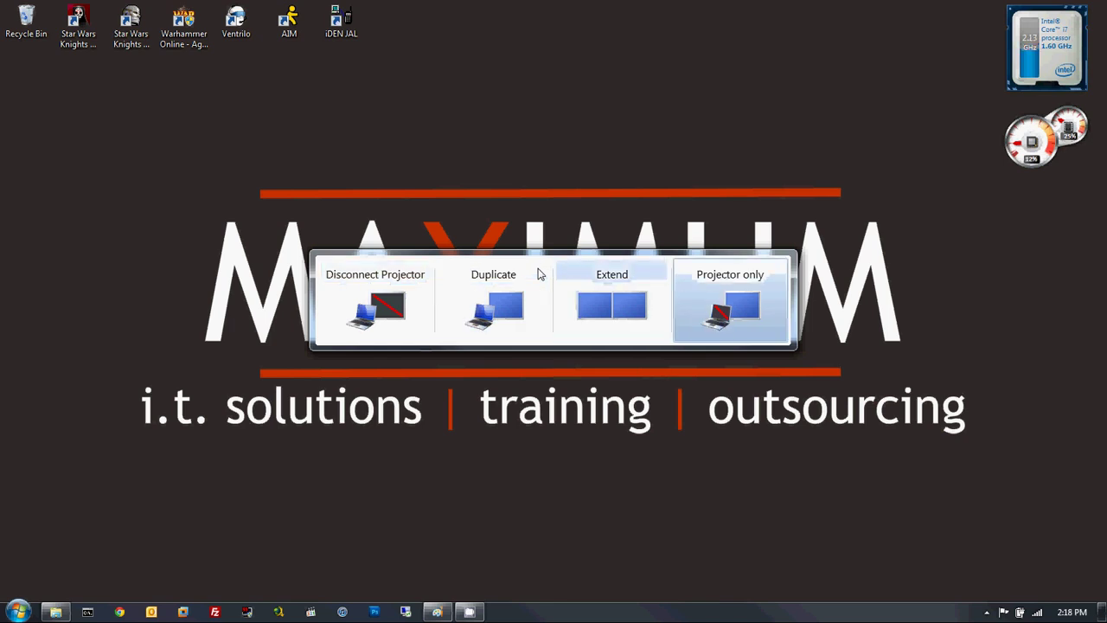
key(super+p)
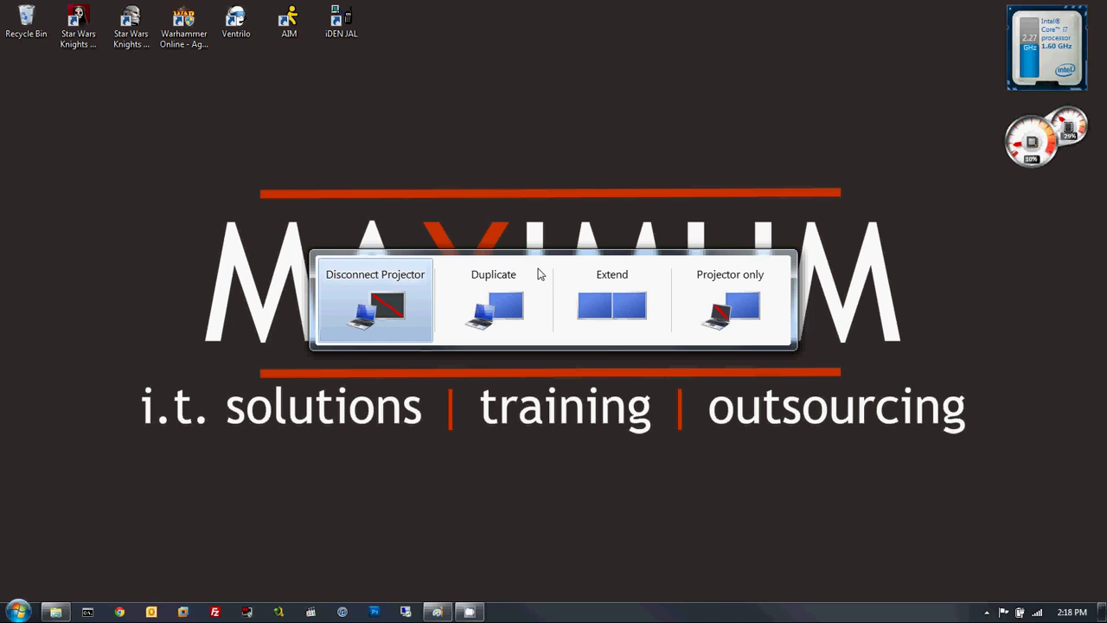
key(super+p)
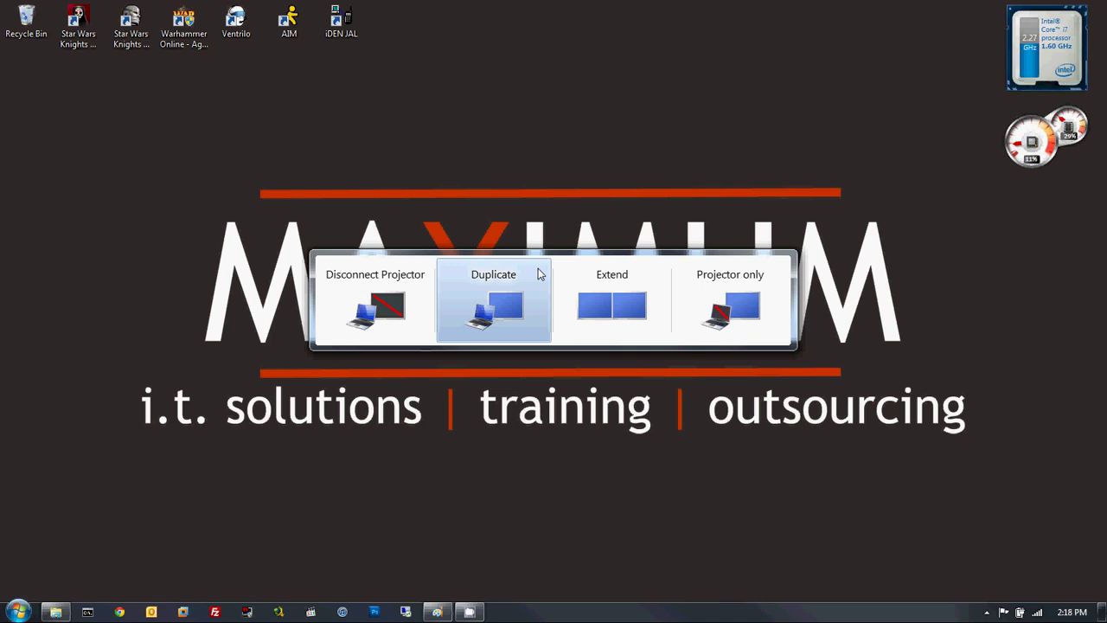
key(super+p)
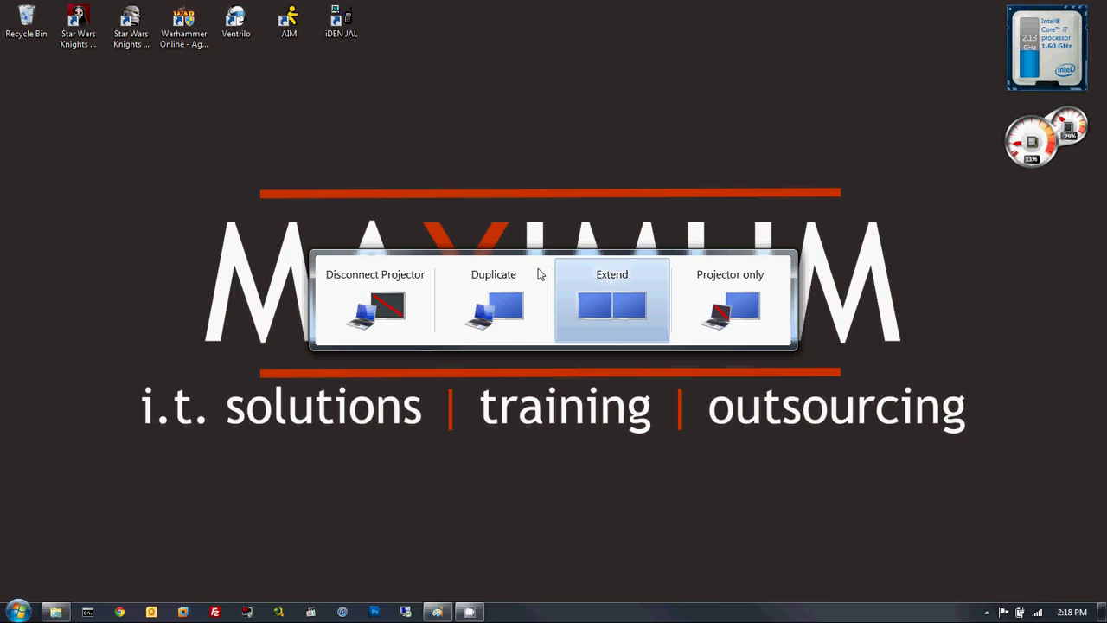
key(super+p)
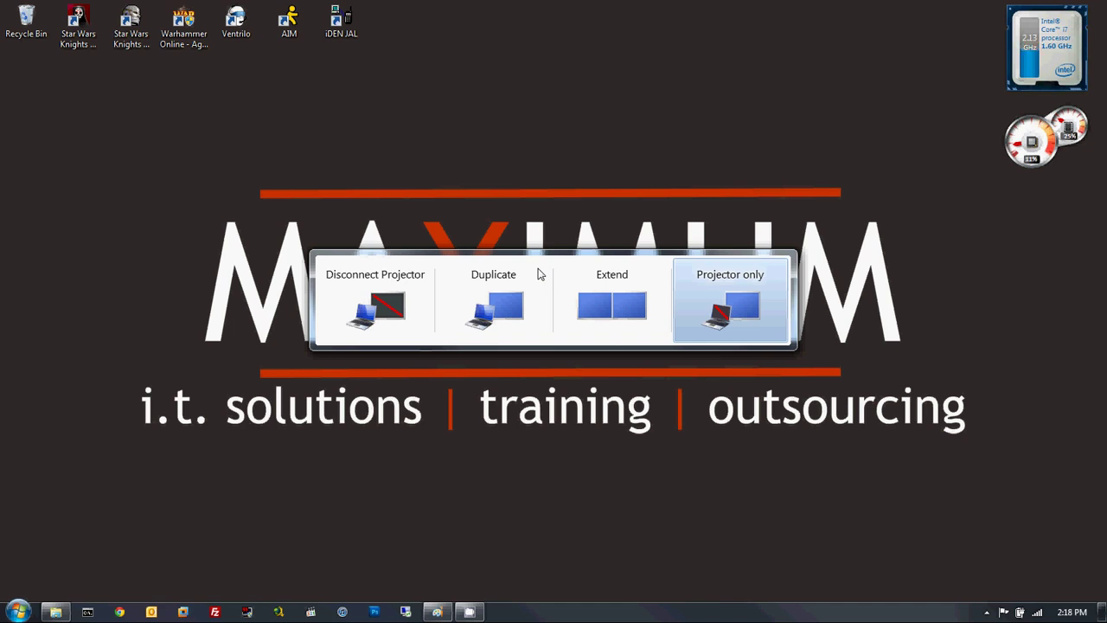
key(super+p)
key(super+p)
key(super+p)
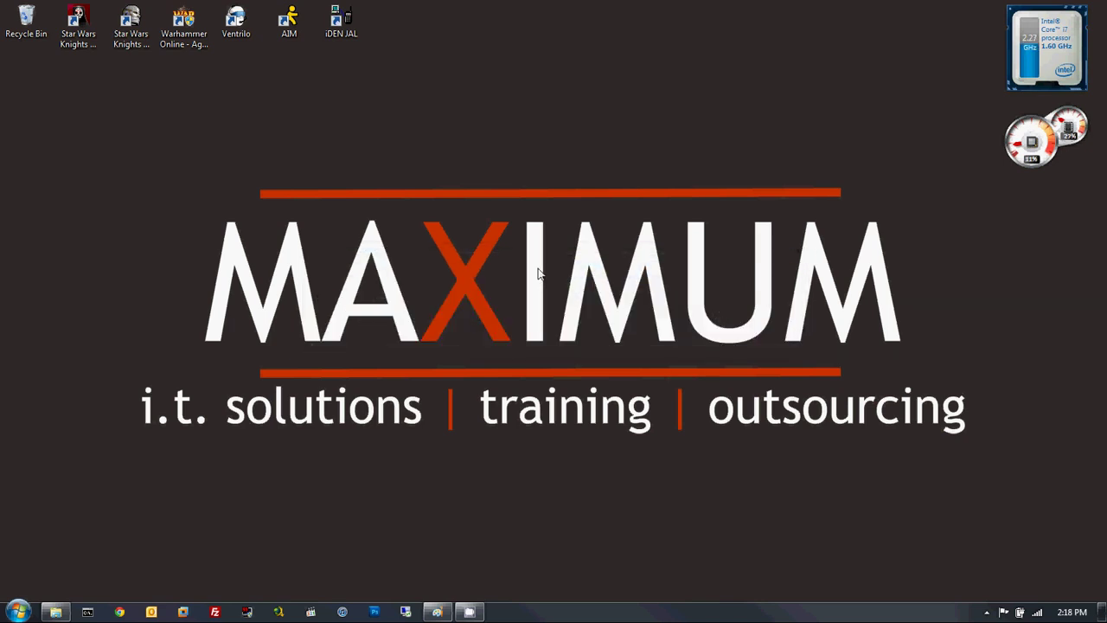
- Open the desktop's screen resolution settings and compare the settings of displays 1 and 2
right_click(525, 226)
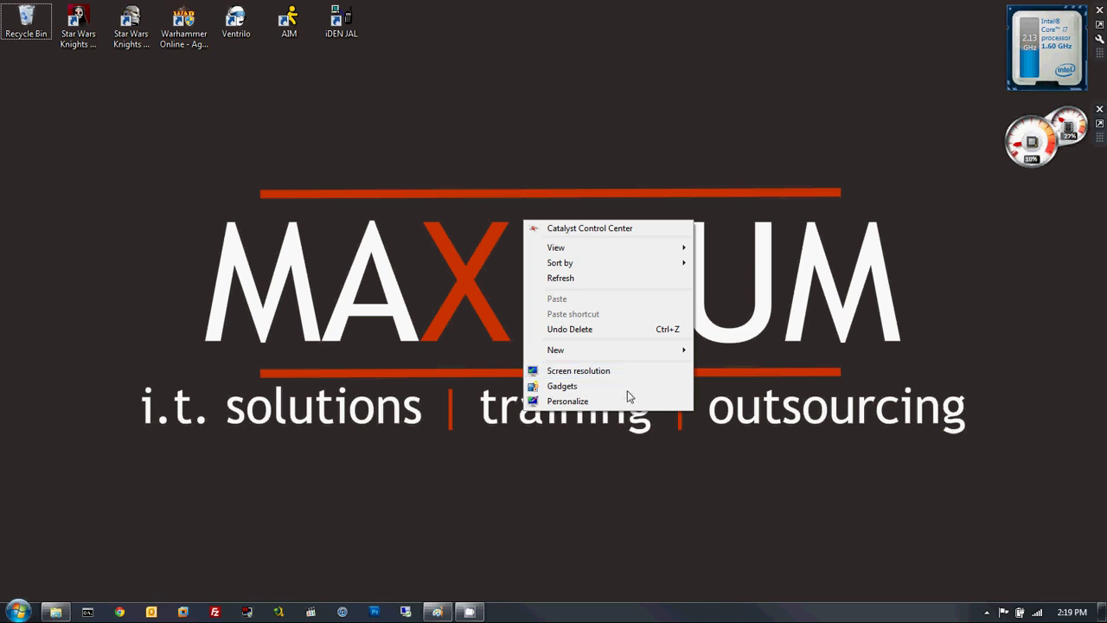
click(552, 372)
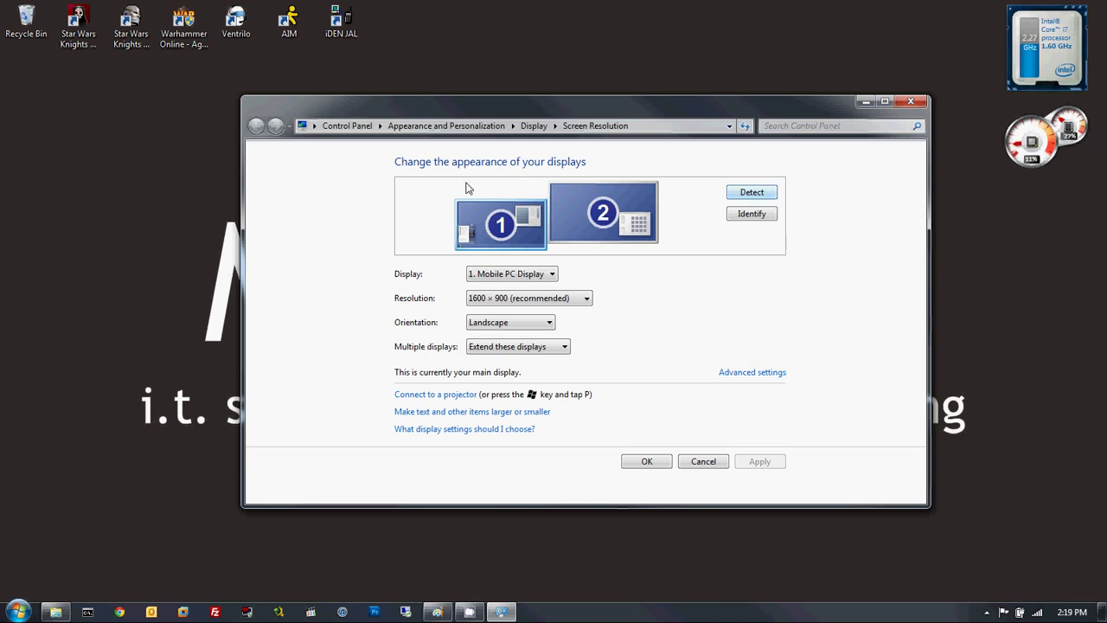
click(593, 218)
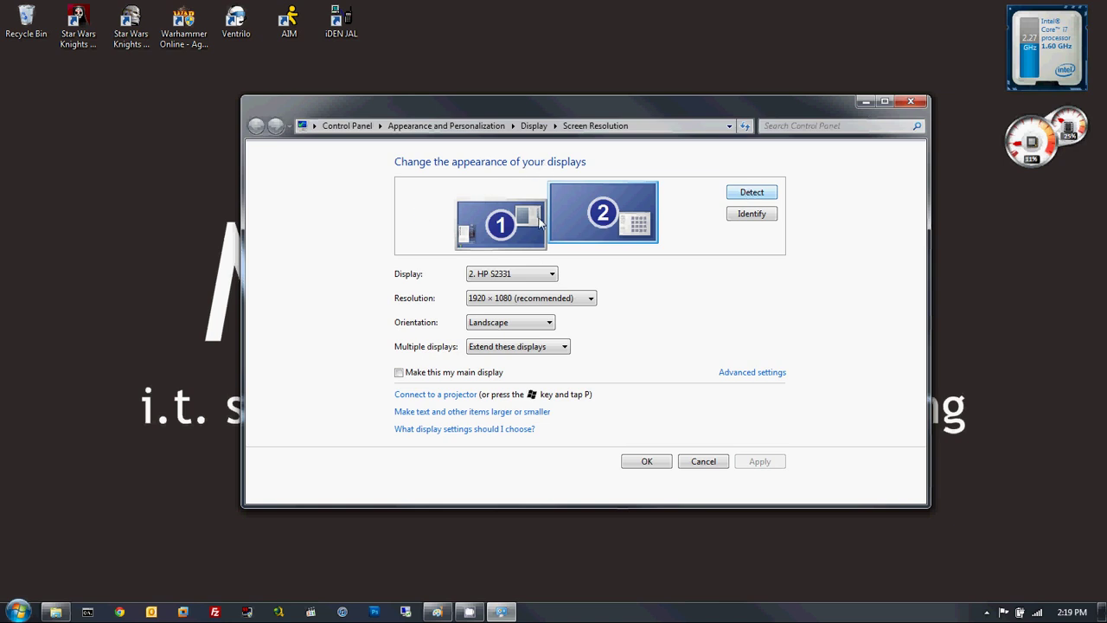
click(510, 237)
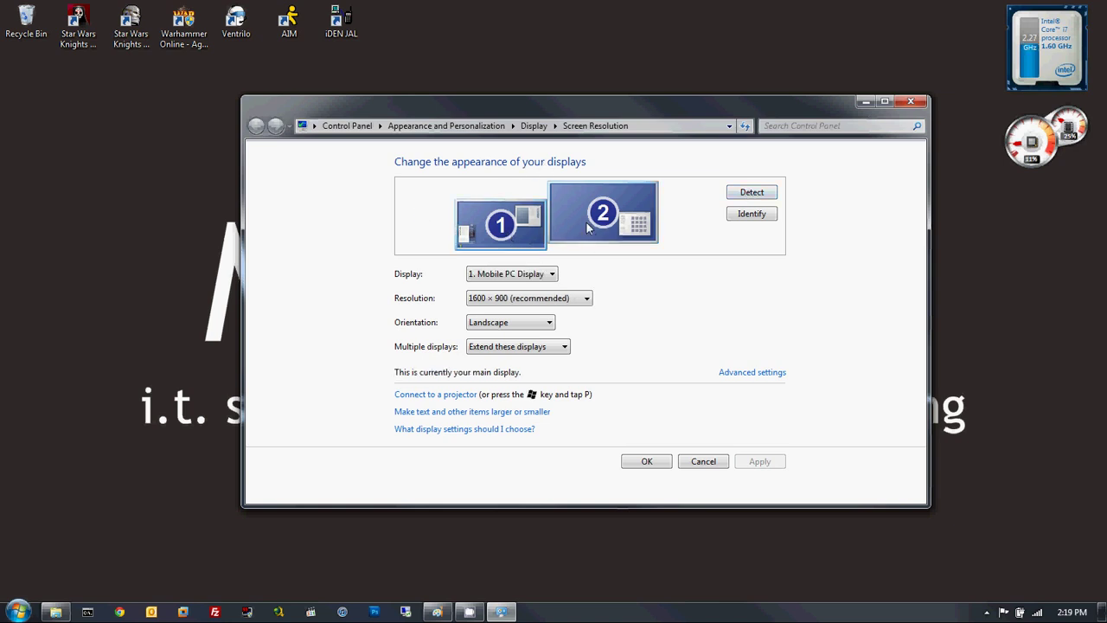
click(586, 222)
click(512, 227)
click(575, 223)
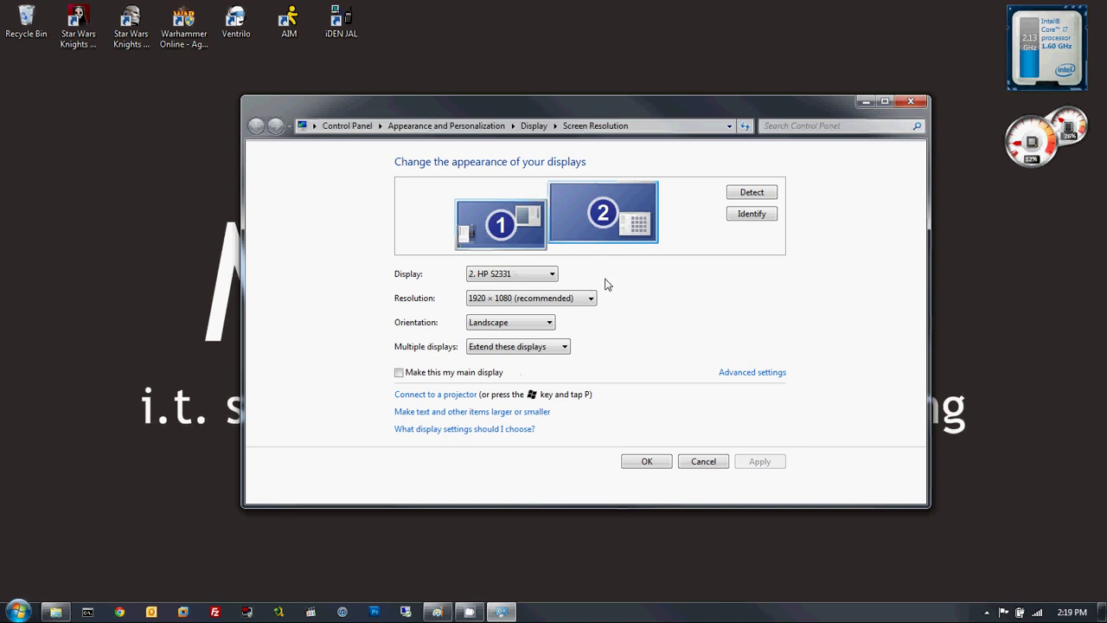
- Examine the resolutions offered for display 1 and for display 2 without changing either
click(510, 244)
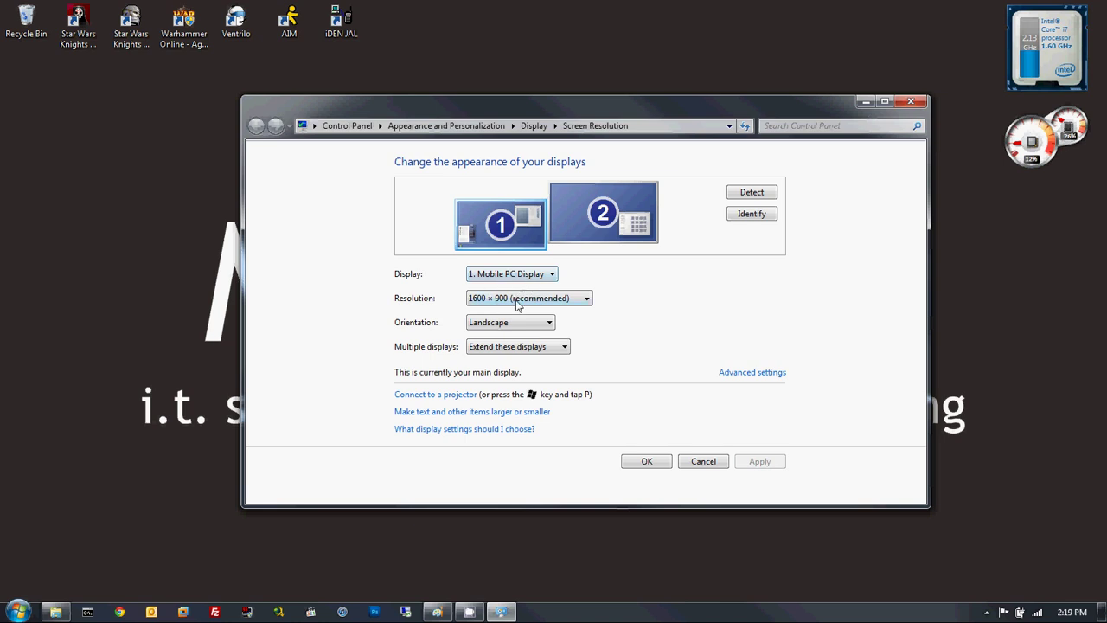
click(477, 304)
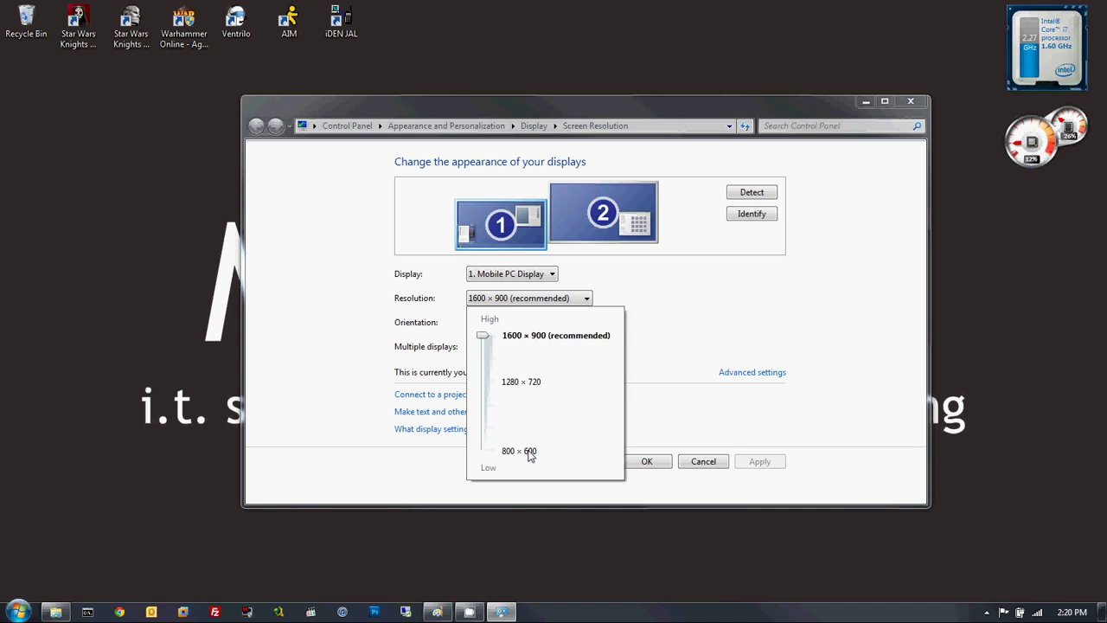
click(640, 312)
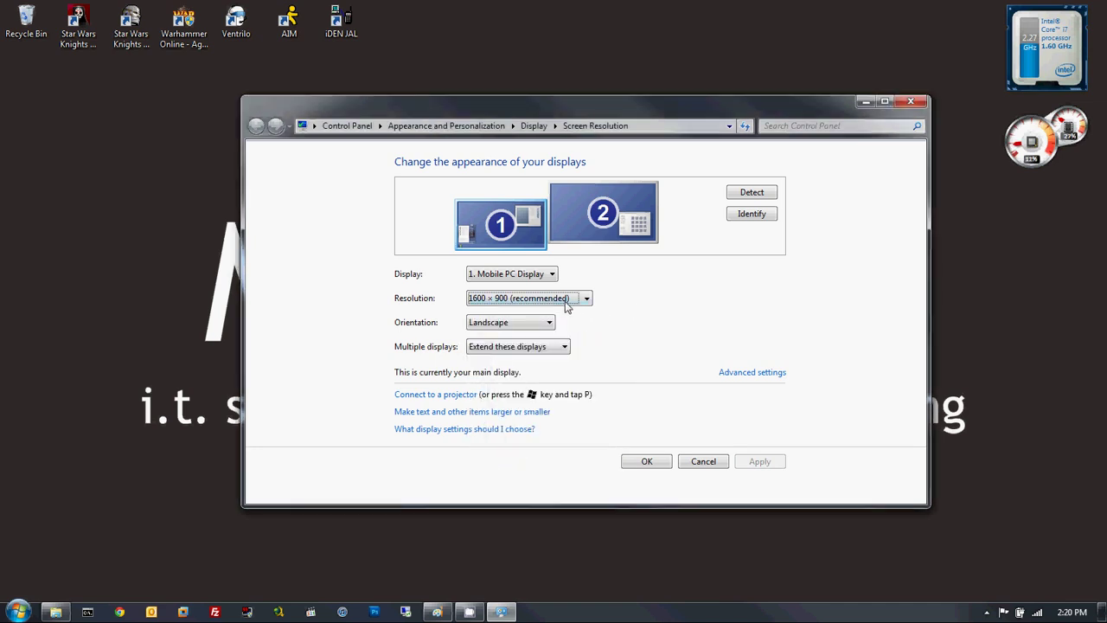
click(589, 242)
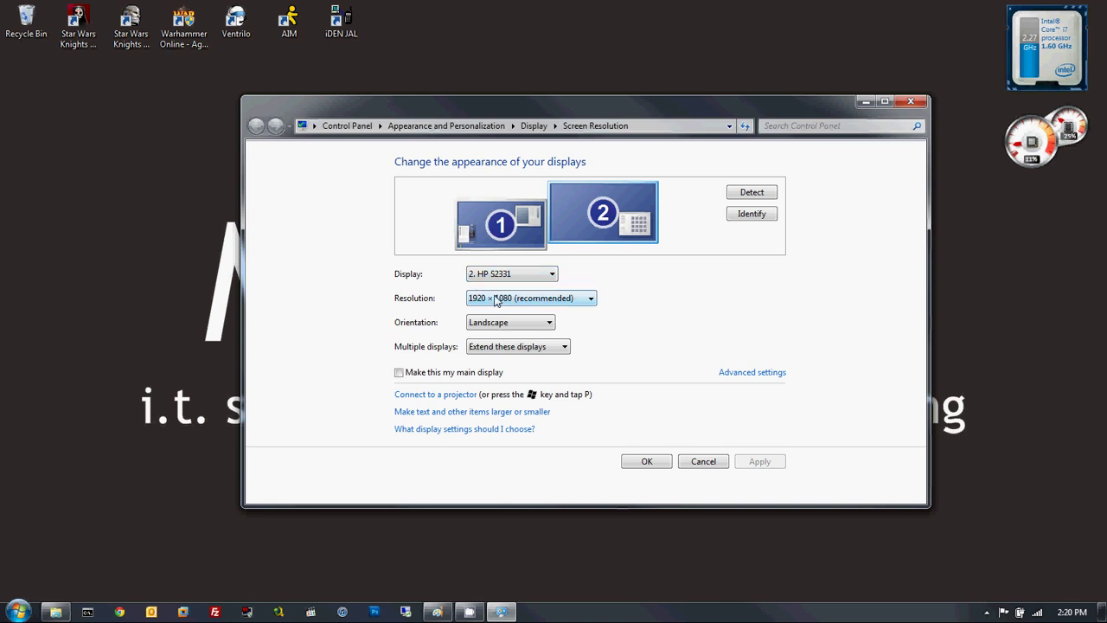
click(506, 300)
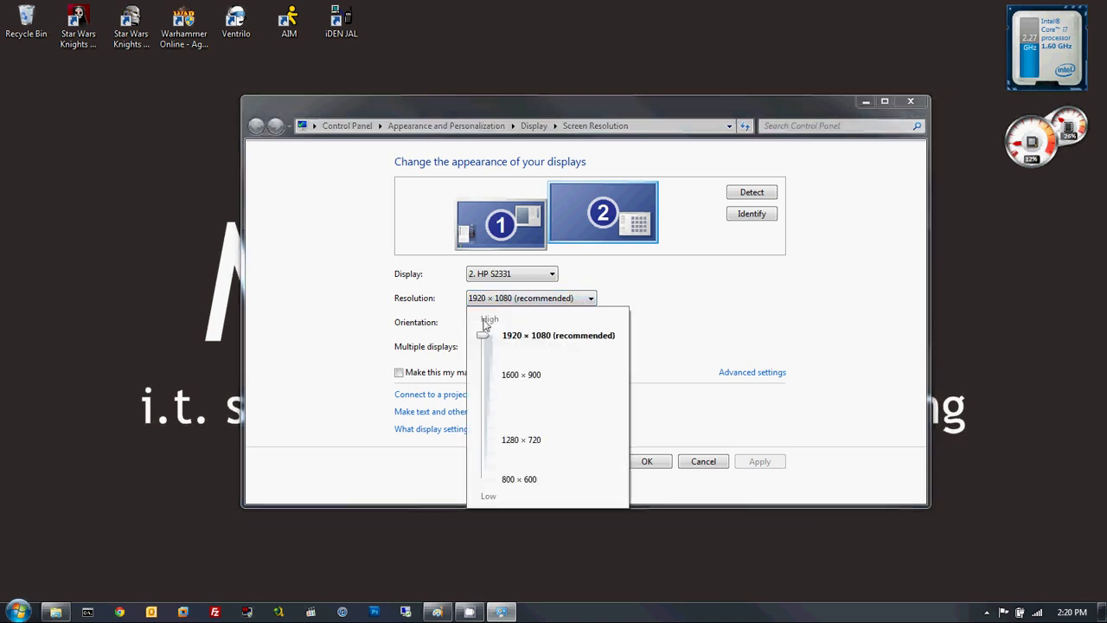
click(655, 325)
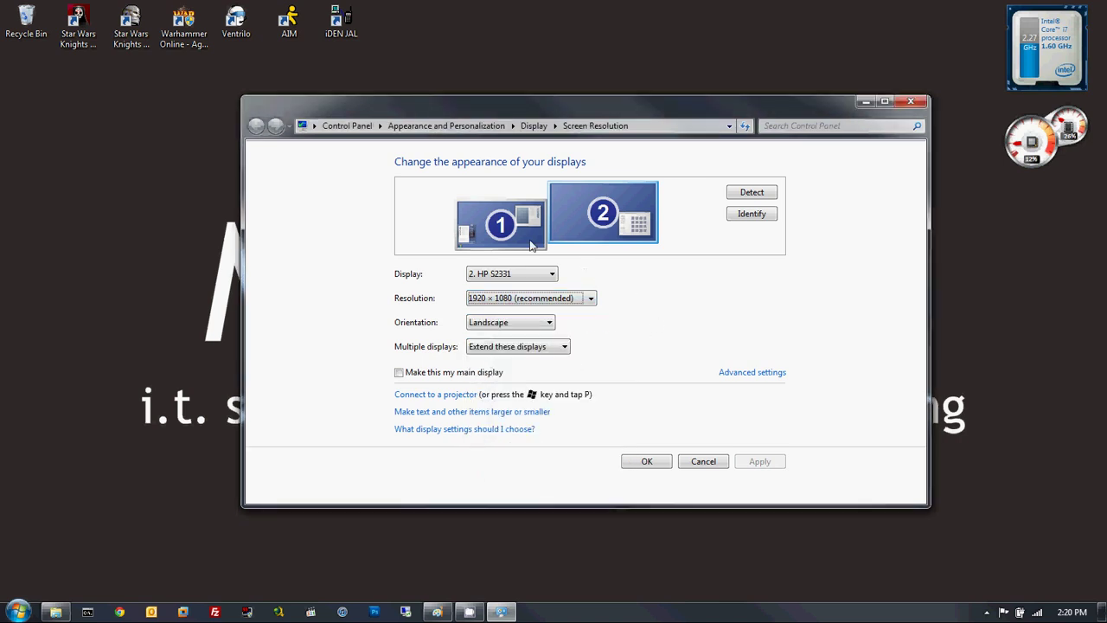
- Select display 1 and examine its orientation options, keeping Landscape
click(502, 225)
click(596, 235)
click(518, 227)
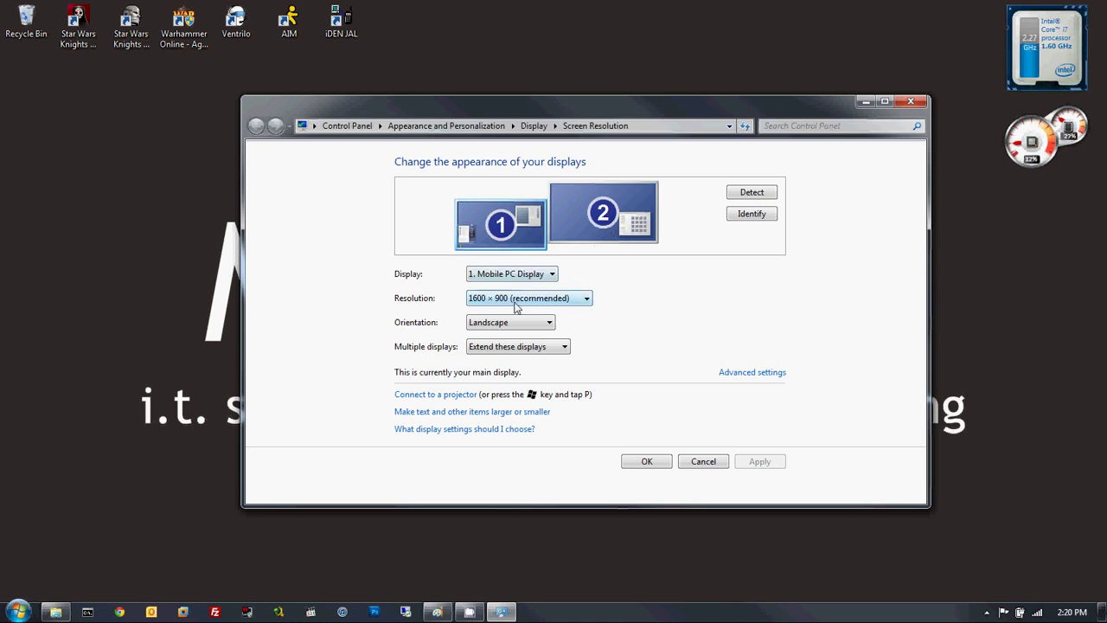
click(517, 323)
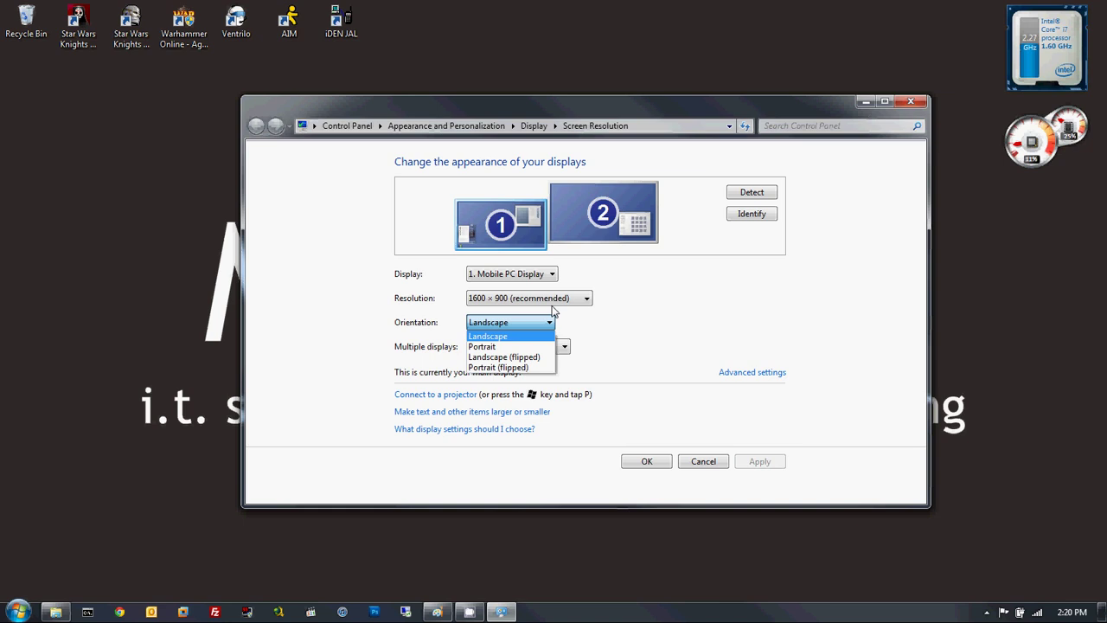
key(Down)
key(Down)
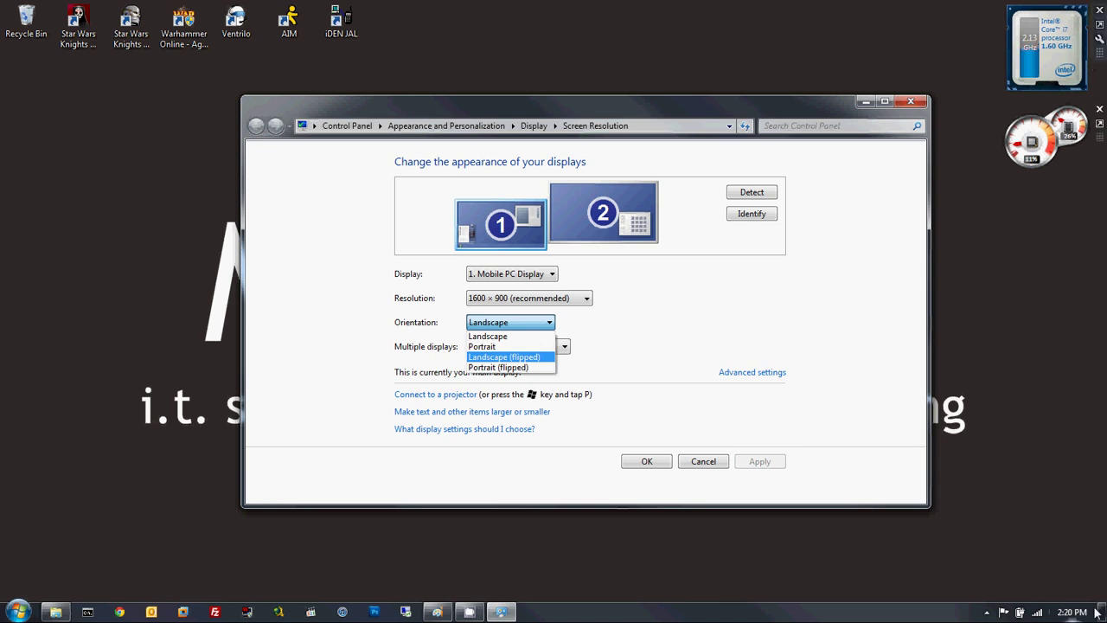
key(Down)
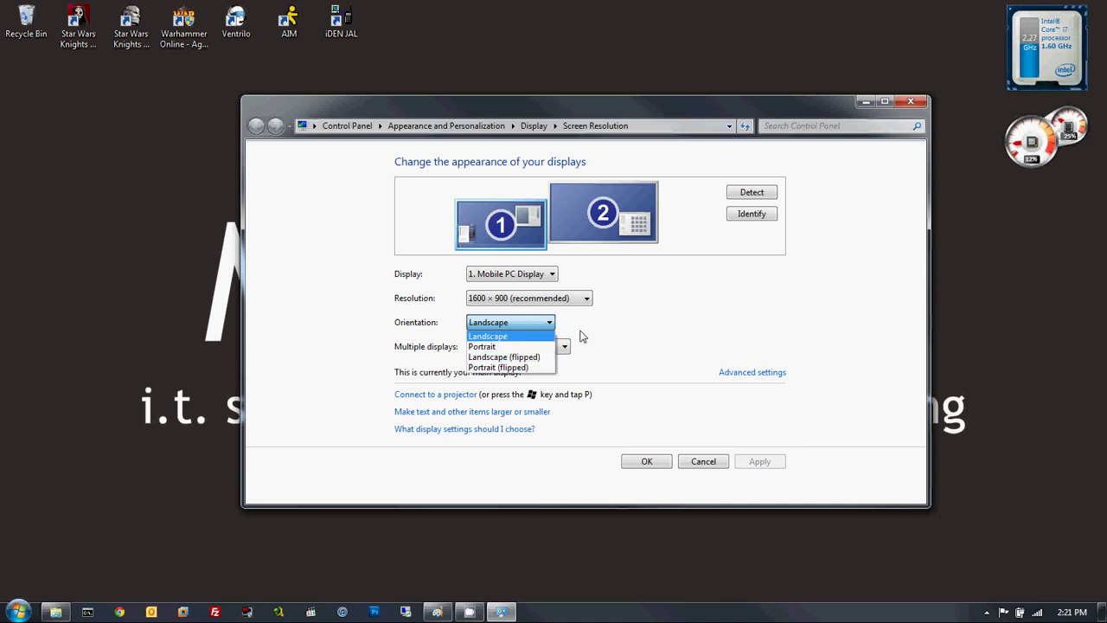
click(664, 346)
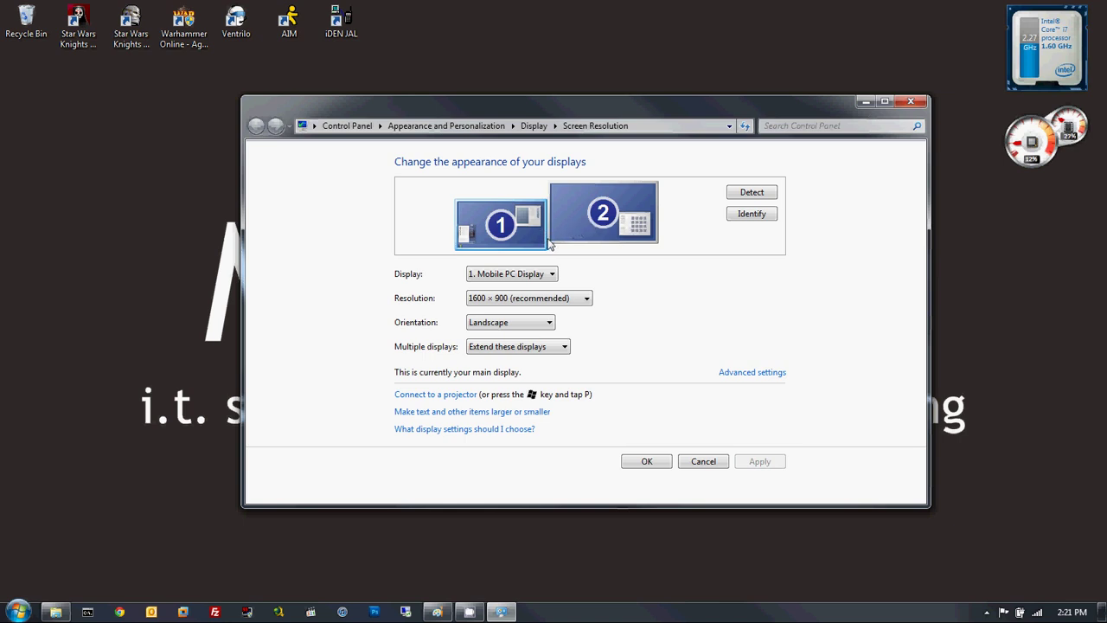
- Compare the multiple-display options with the projector modes, keeping Extend these displays
click(559, 348)
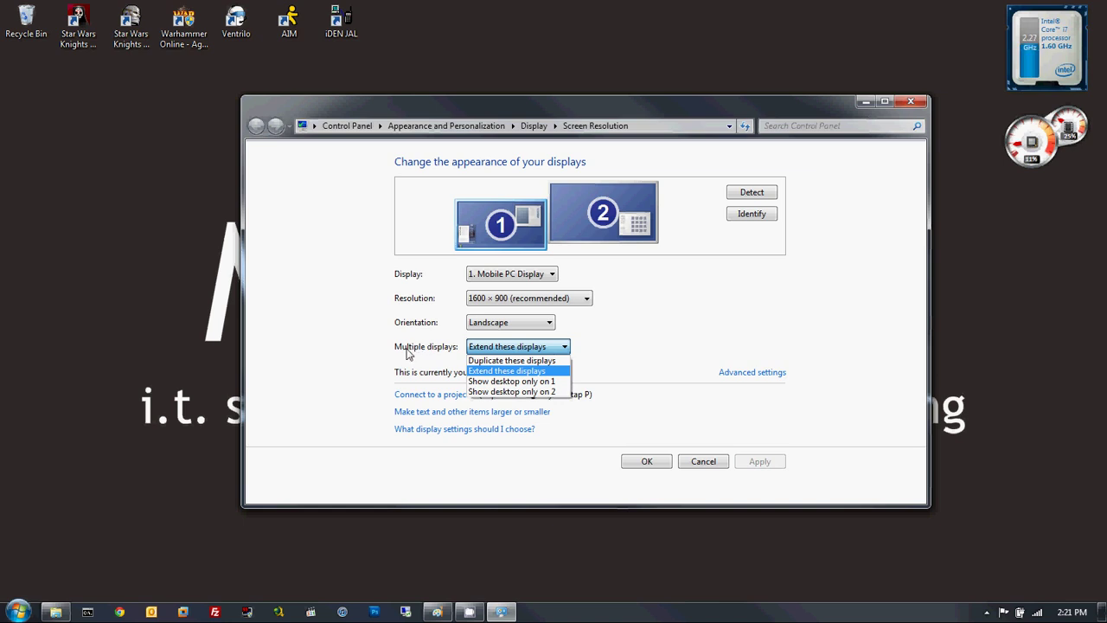
key(super+p)
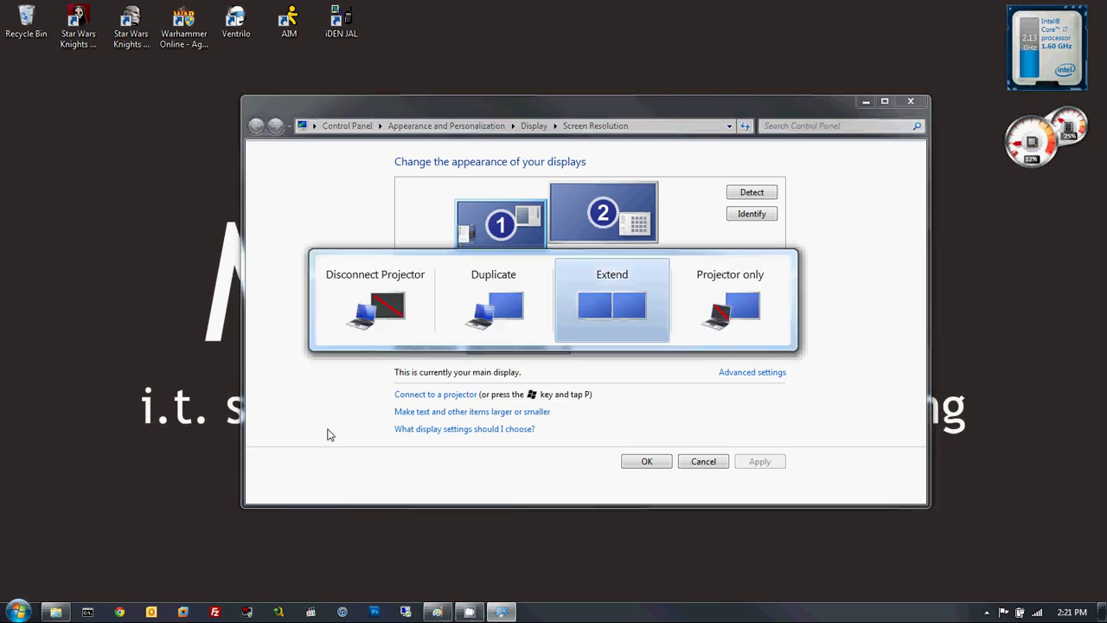
click(485, 349)
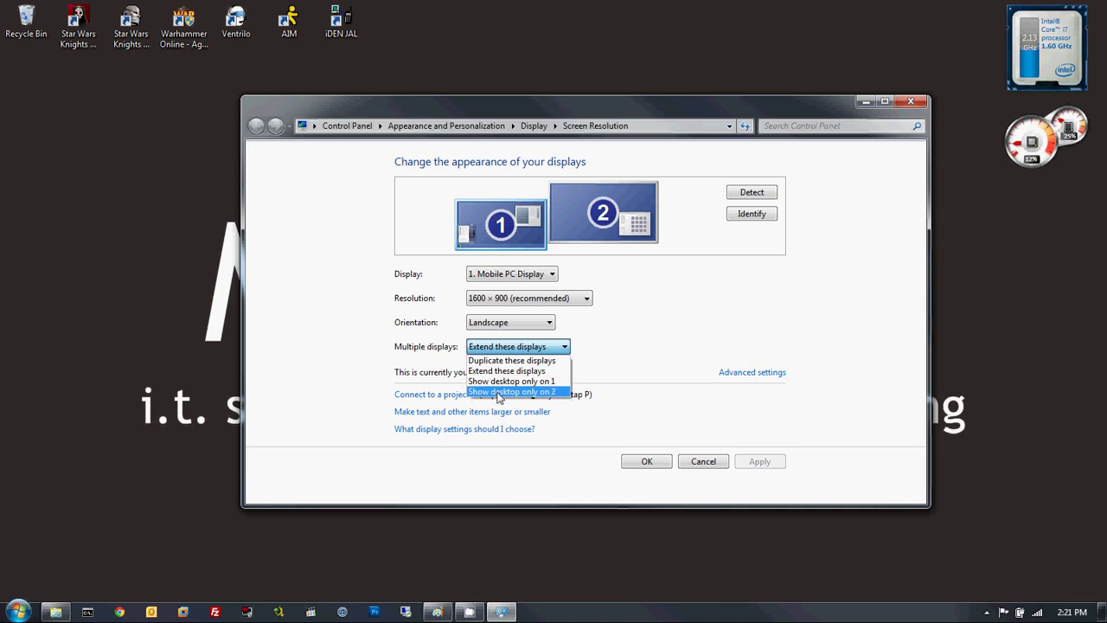
click(637, 341)
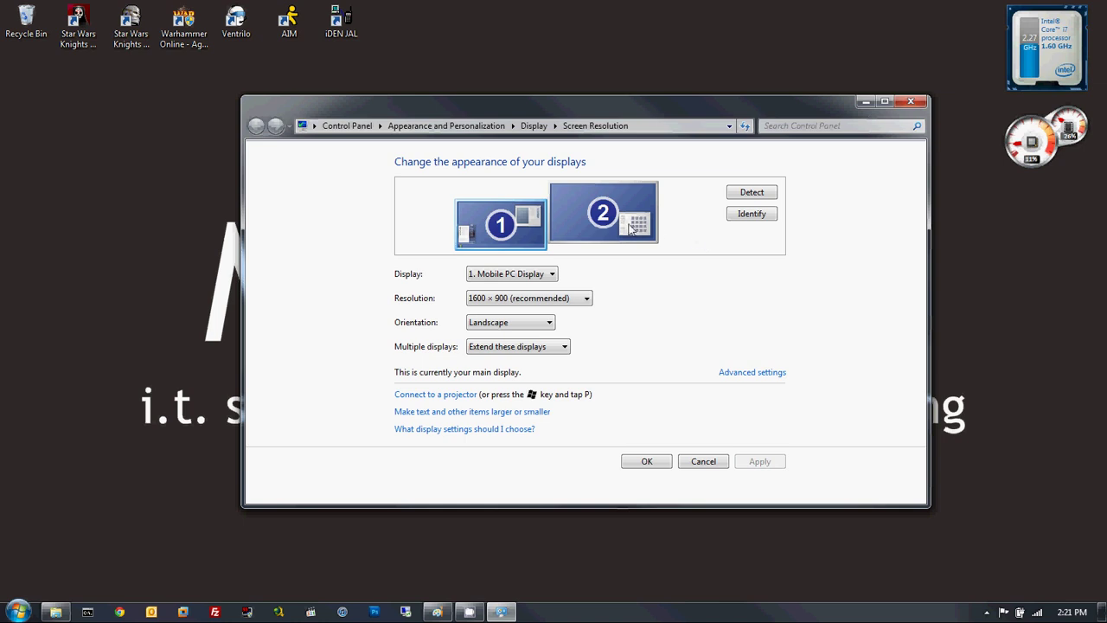
- Compare the arrangement of displays 1 and 2 with the monitor sketch in Paint
click(563, 228)
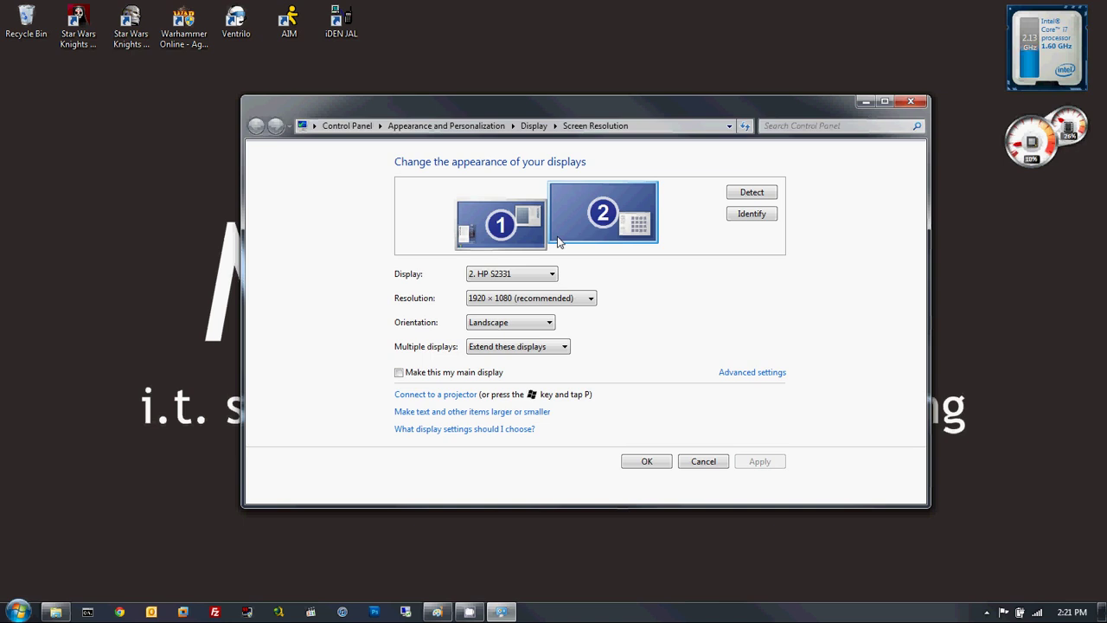
click(517, 227)
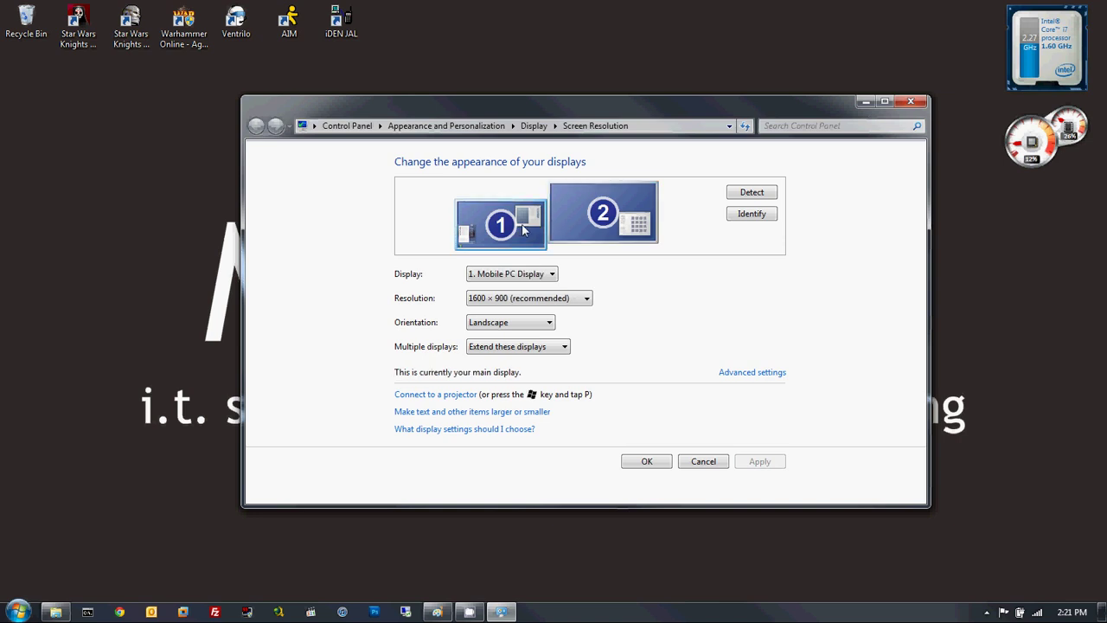
click(613, 218)
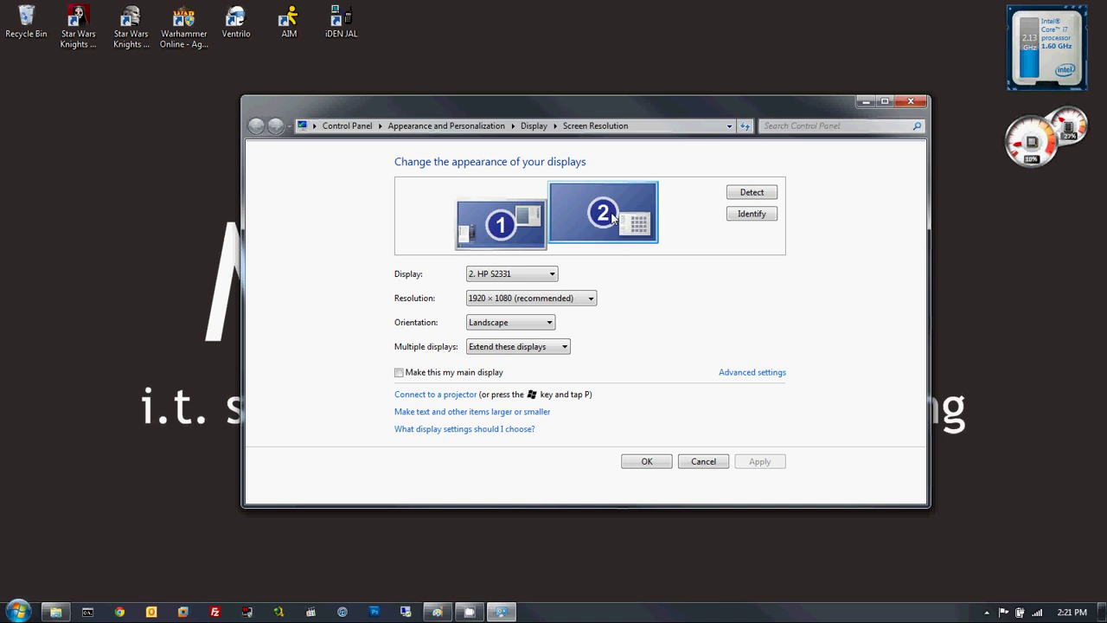
click(437, 613)
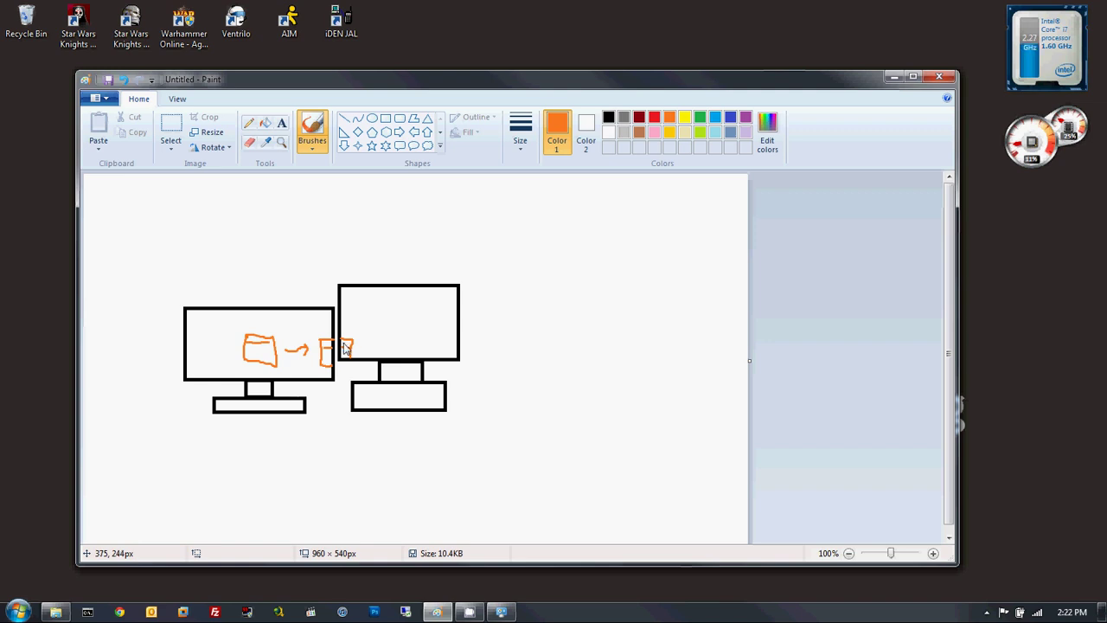
- Return to Screen Resolution, move display 2 slightly lower beside display 1, and switch back to the Paint sketch
click(502, 611)
click(615, 231)
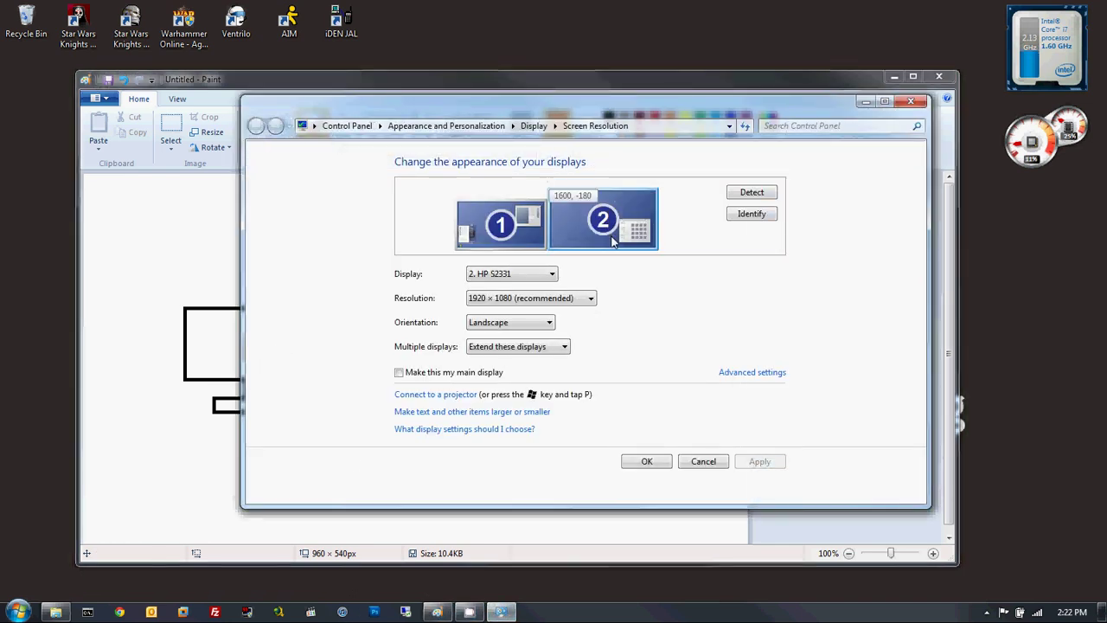
drag(612, 242, 609, 235)
click(522, 228)
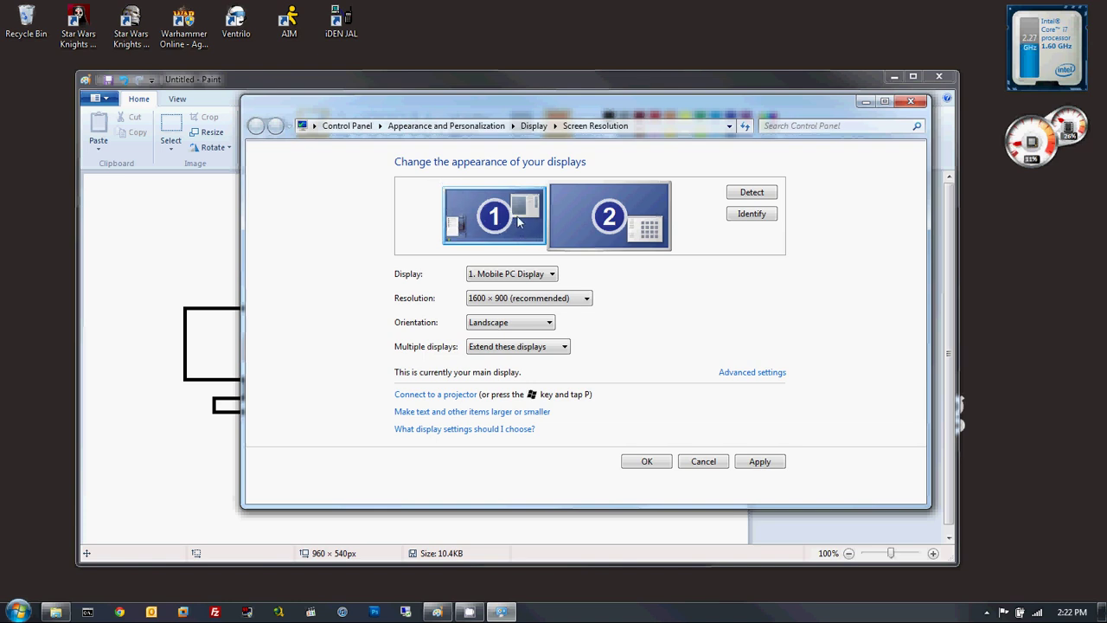
click(213, 77)
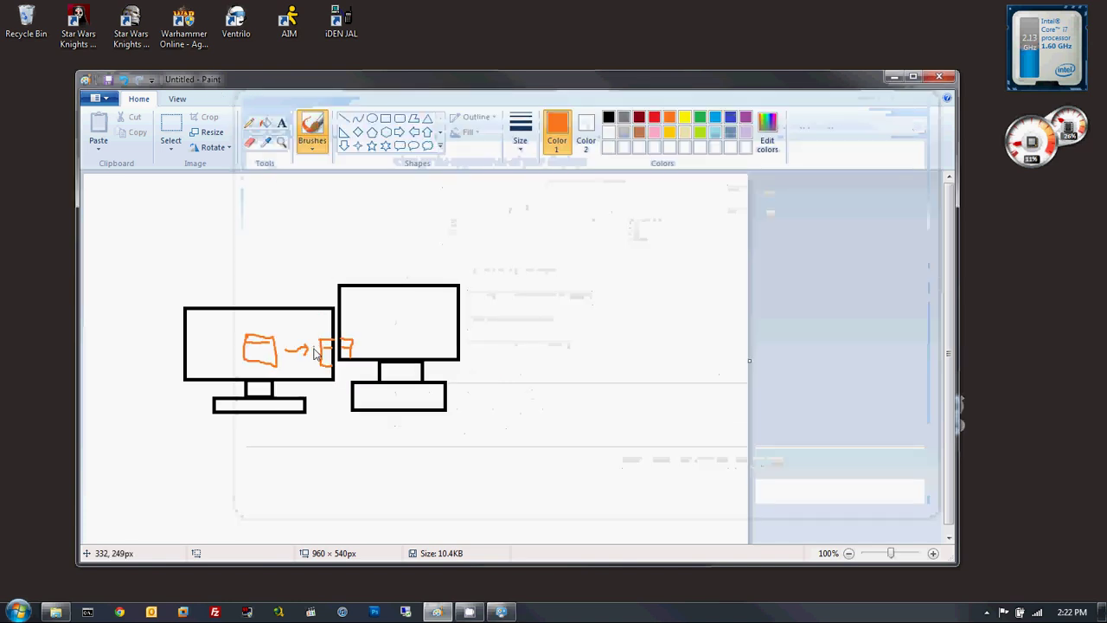
- Undo the last orange brush stroke and redraw the window's other half higher, at the left edge of the right-hand monitor
click(125, 81)
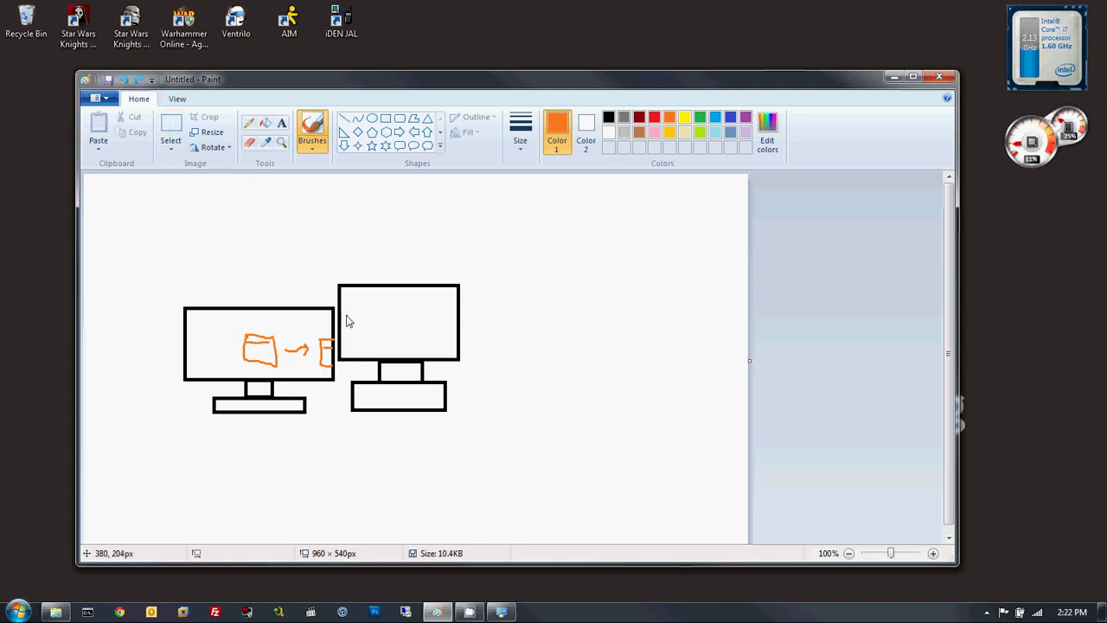
mouse_move(340, 314)
mouse_down()
mouse_move(350, 341)
mouse_move(343, 316)
mouse_up()
- Minimize Paint to return to Screen Resolution and move display 2 lower so its bottom edge roughly lines up with display 1
click(895, 79)
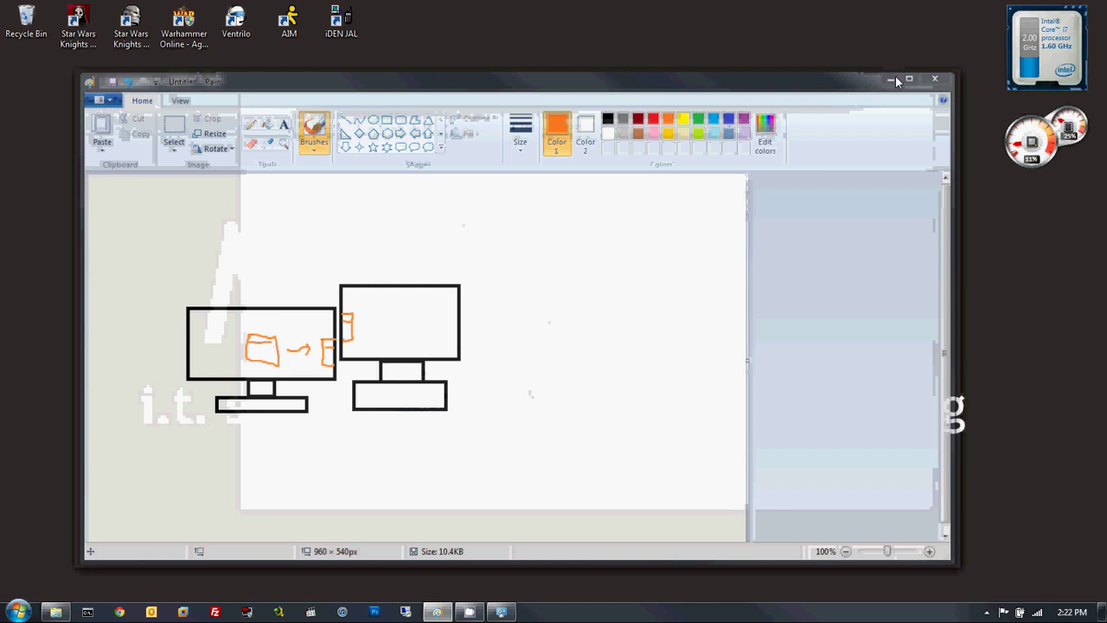
click(634, 210)
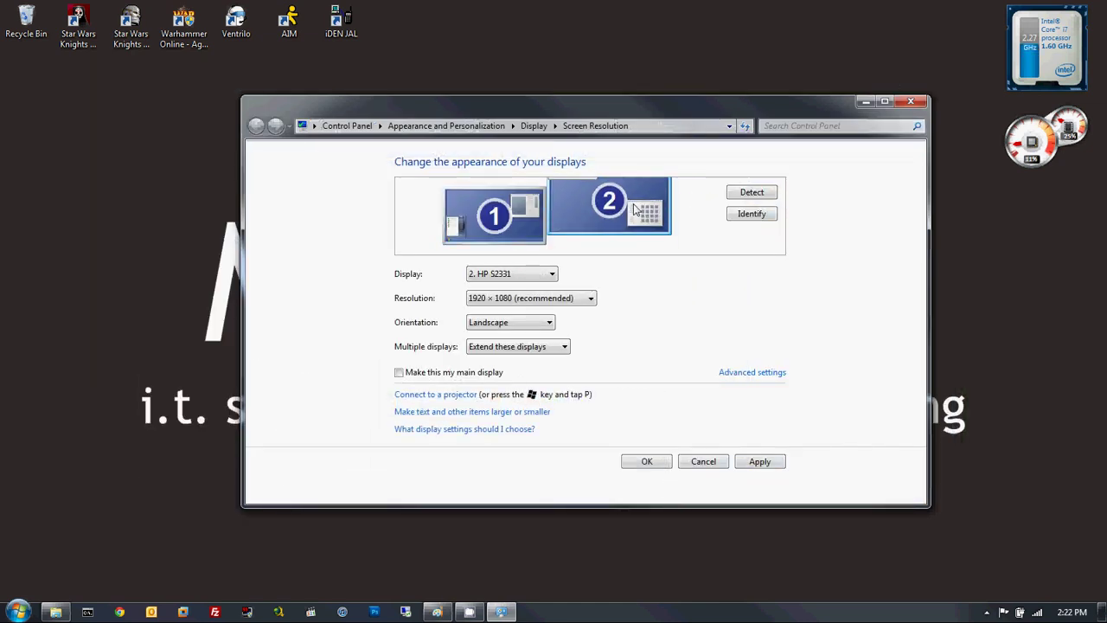
drag(633, 209, 641, 217)
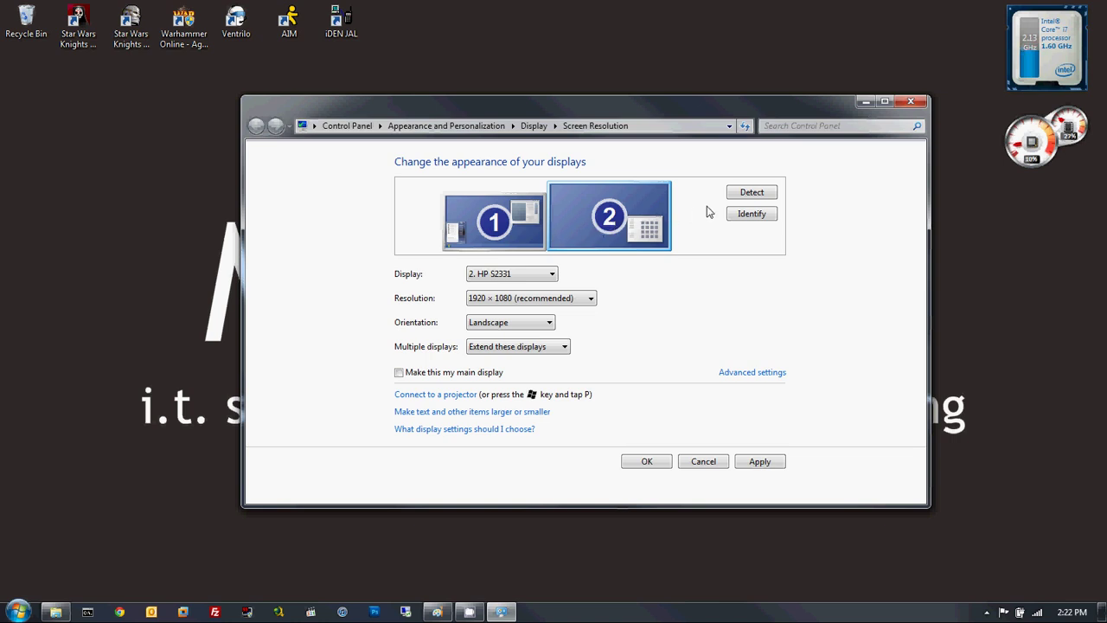
- Try placing display 2 to the left of display 1 and above it, and return it to the right side of display 1
drag(741, 112, 748, 160)
drag(740, 263, 522, 269)
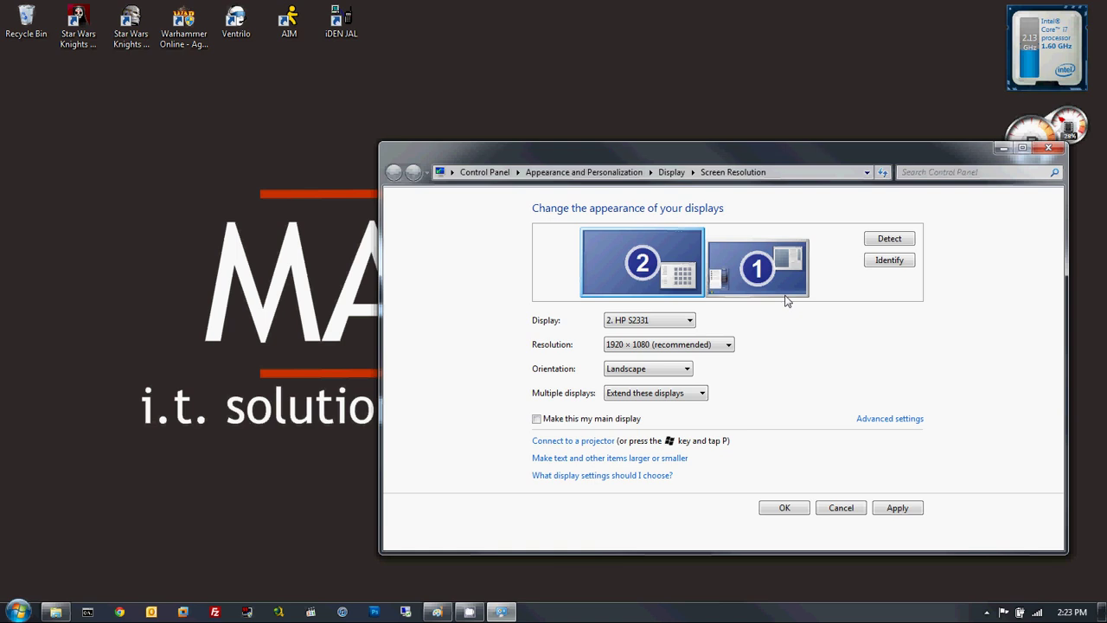
drag(665, 269, 781, 212)
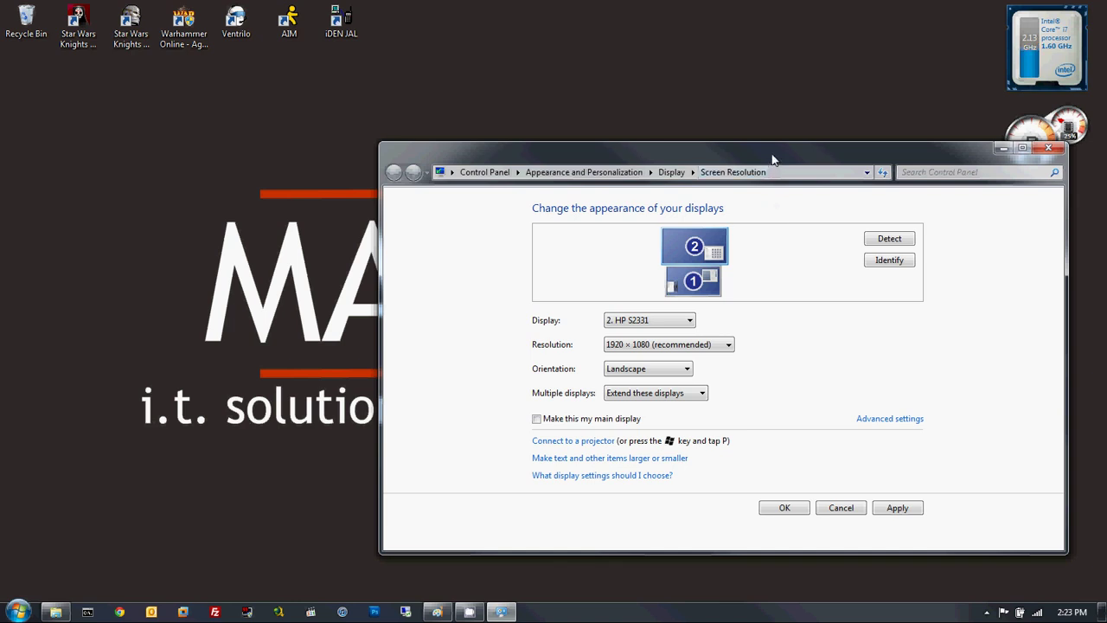
drag(771, 163, 695, 48)
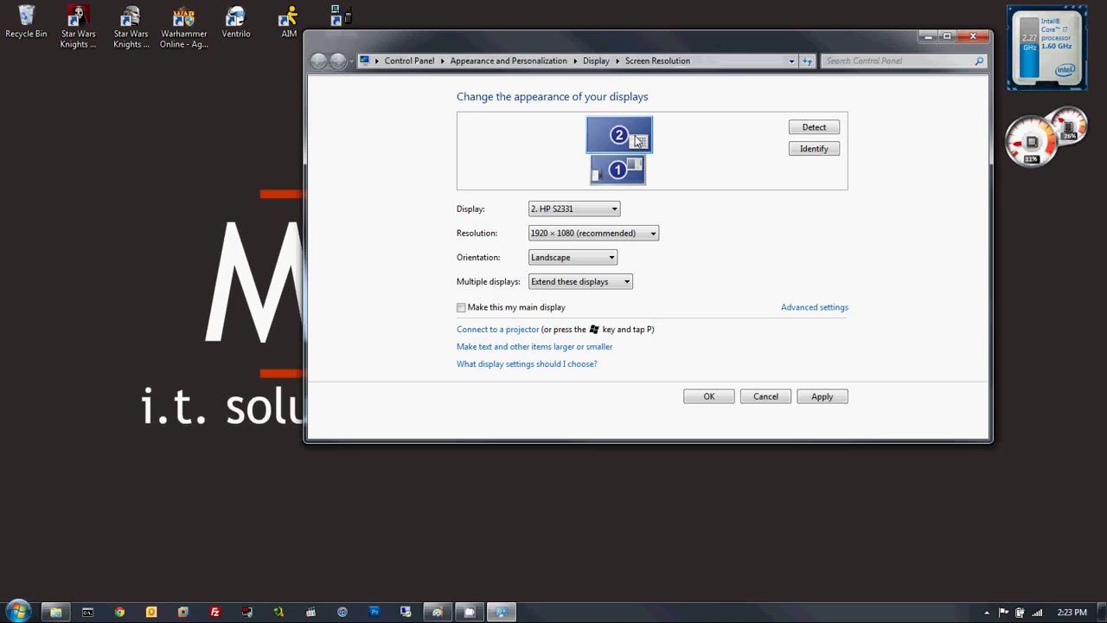
drag(638, 140, 701, 173)
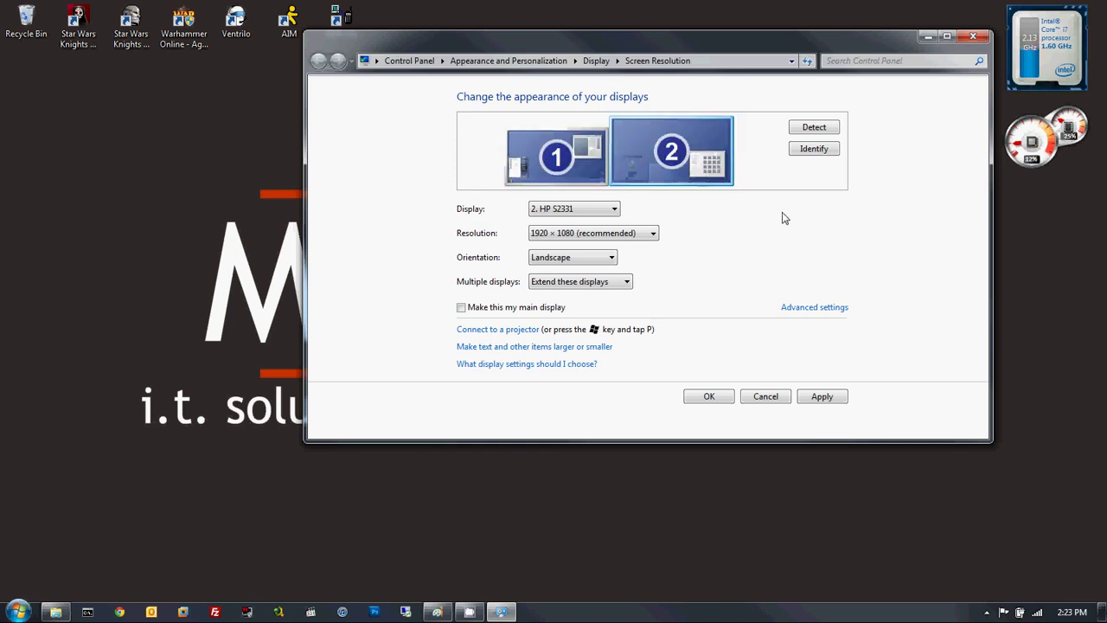